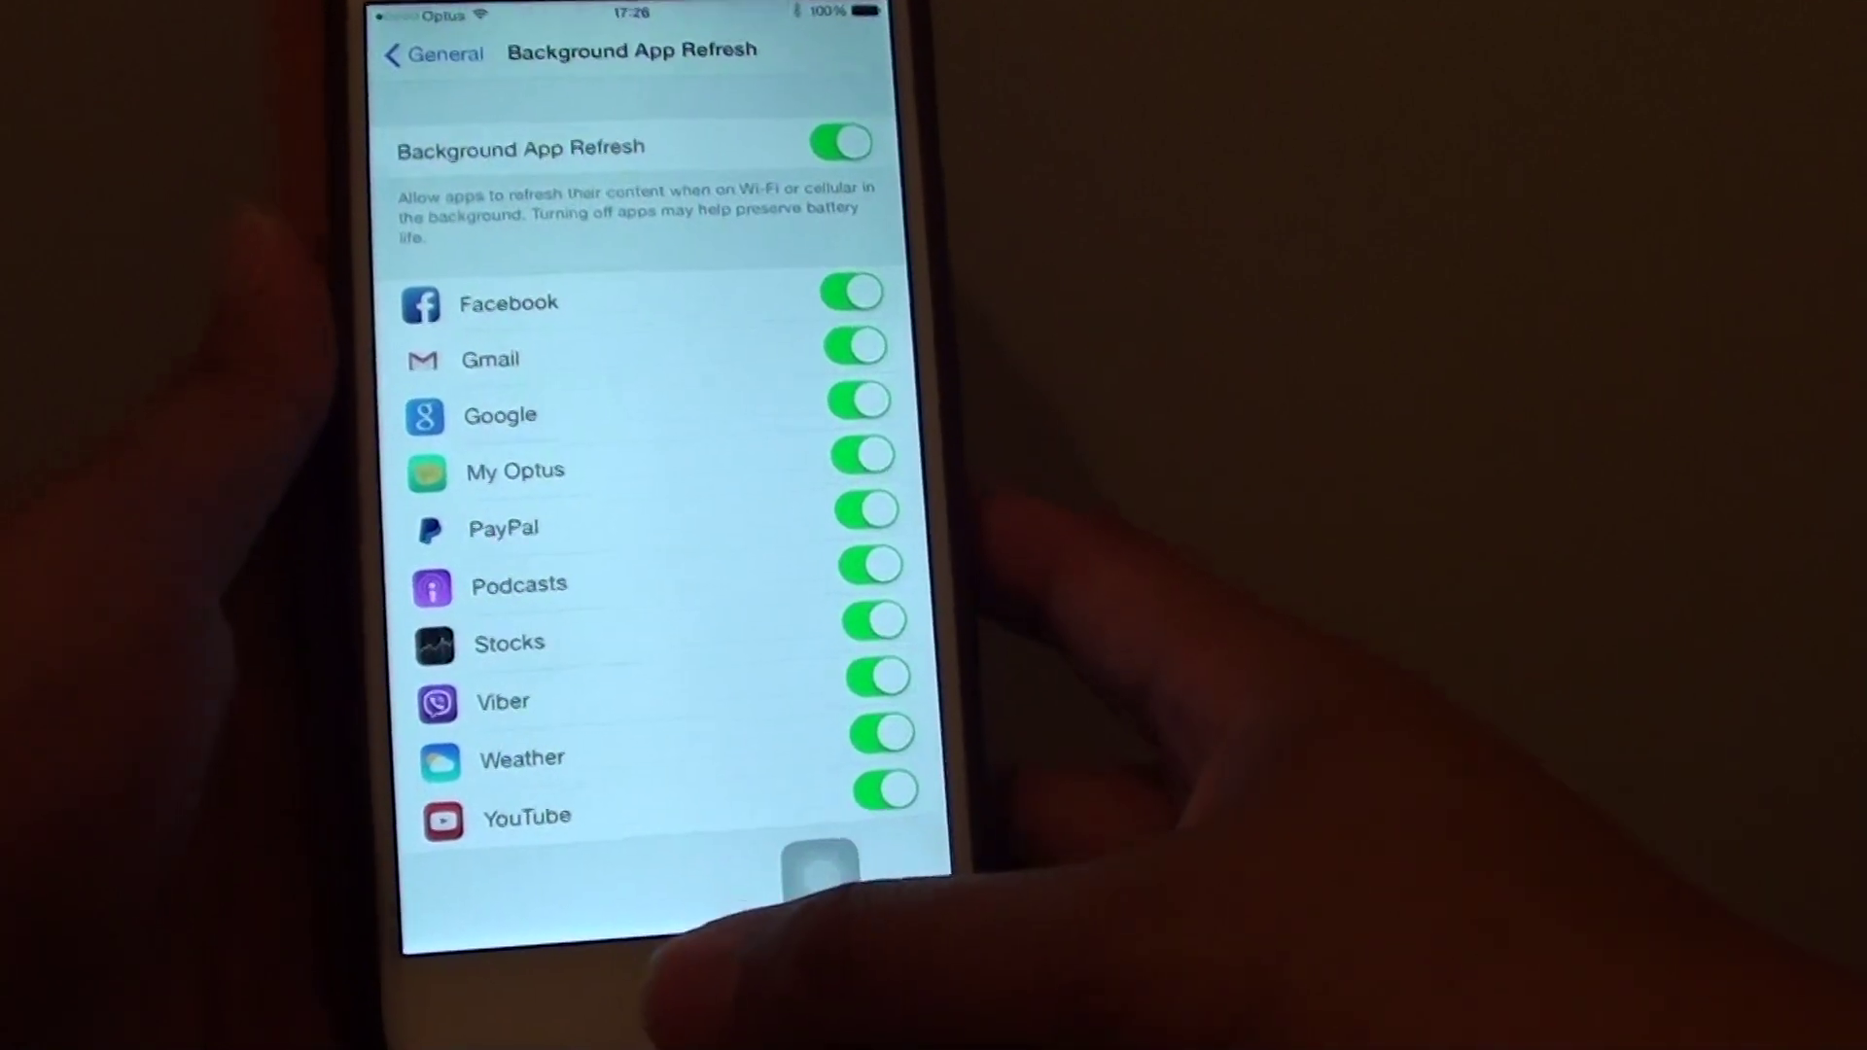
Back out of Background App Refresh through General to the main Settings list
click(314, 175)
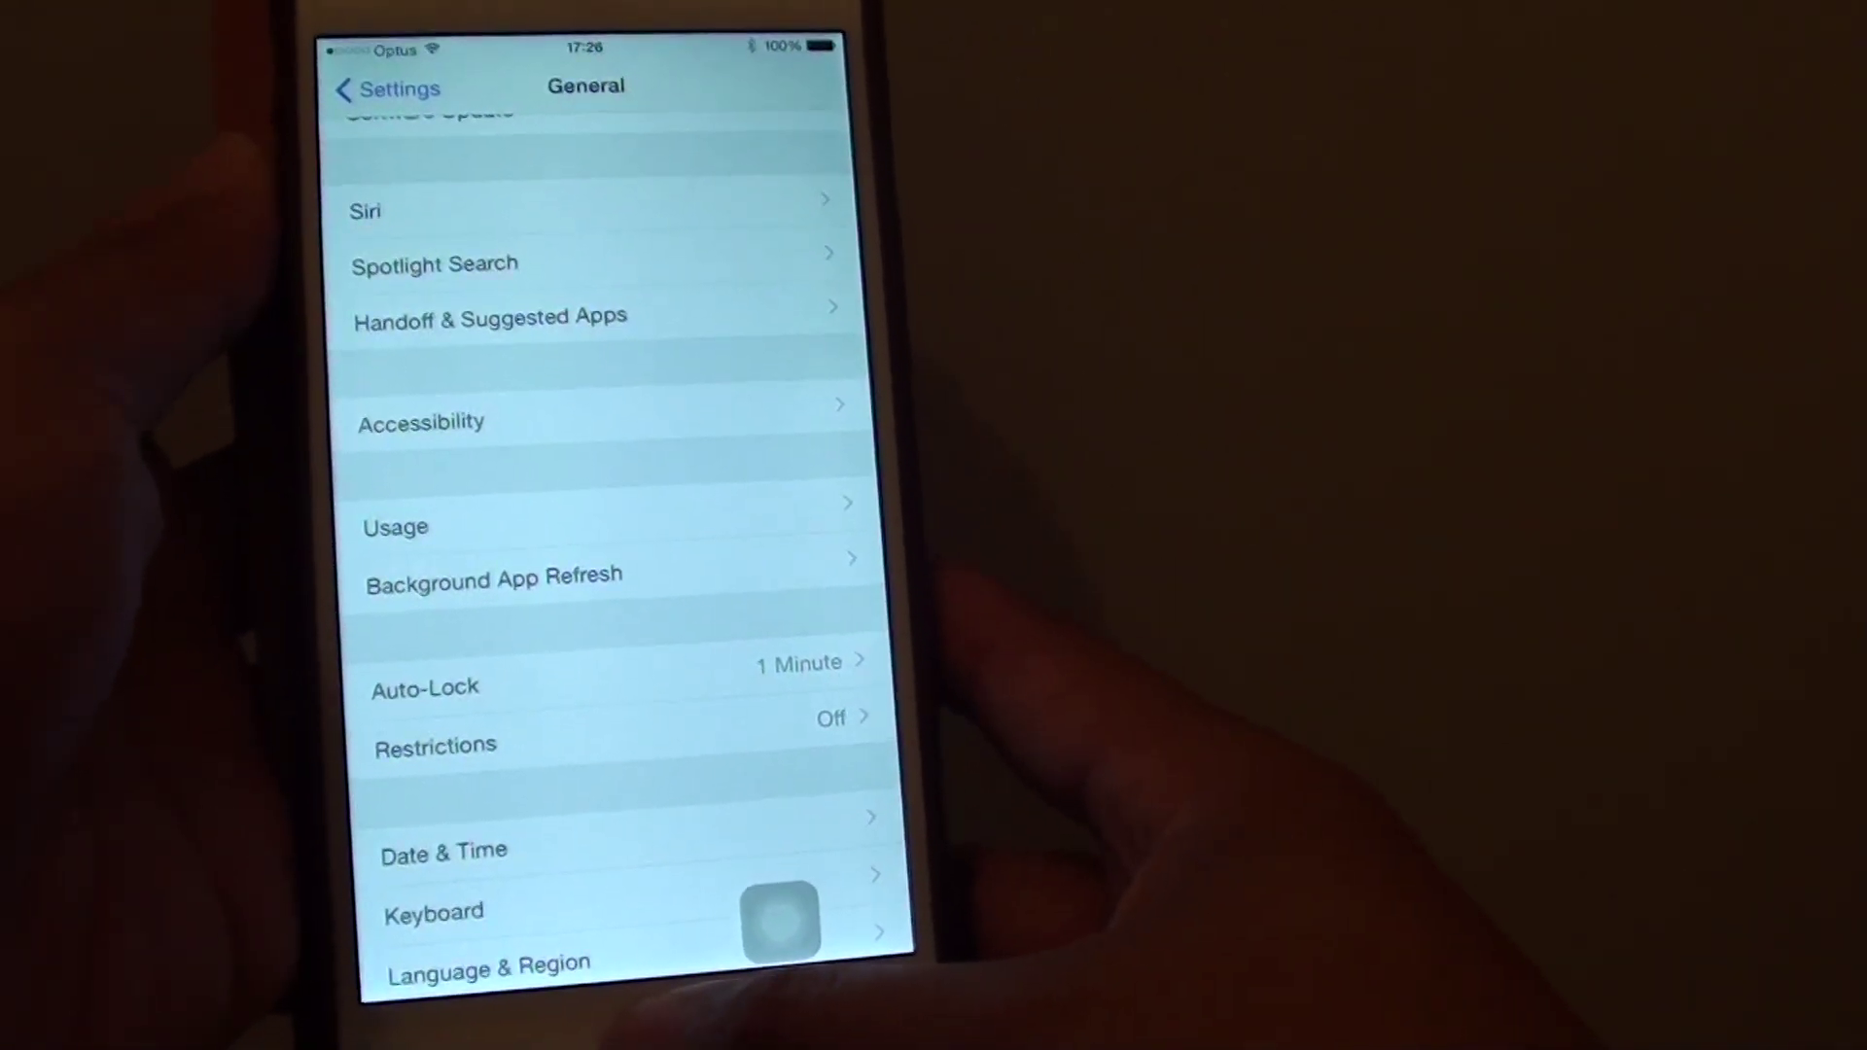
click(388, 84)
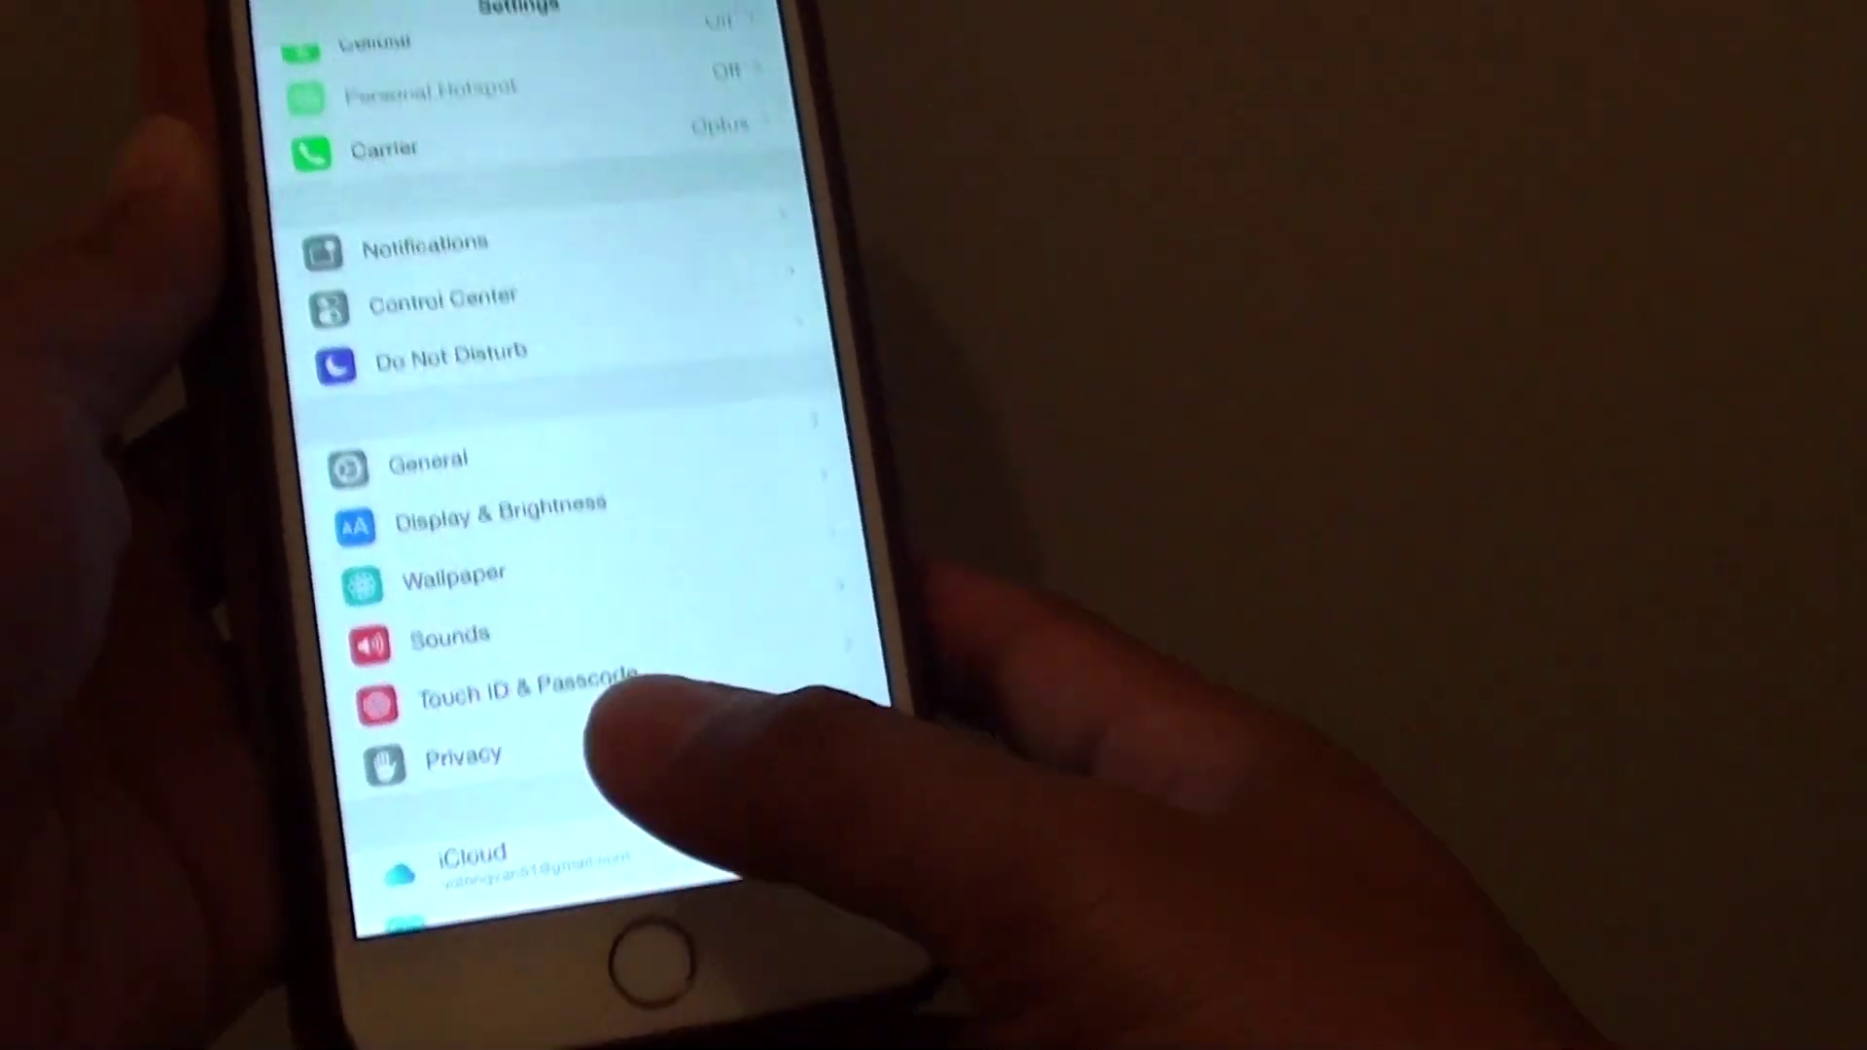
From the home screen, reopen Settings > General and switch Background App Refresh off for all apps
click(649, 679)
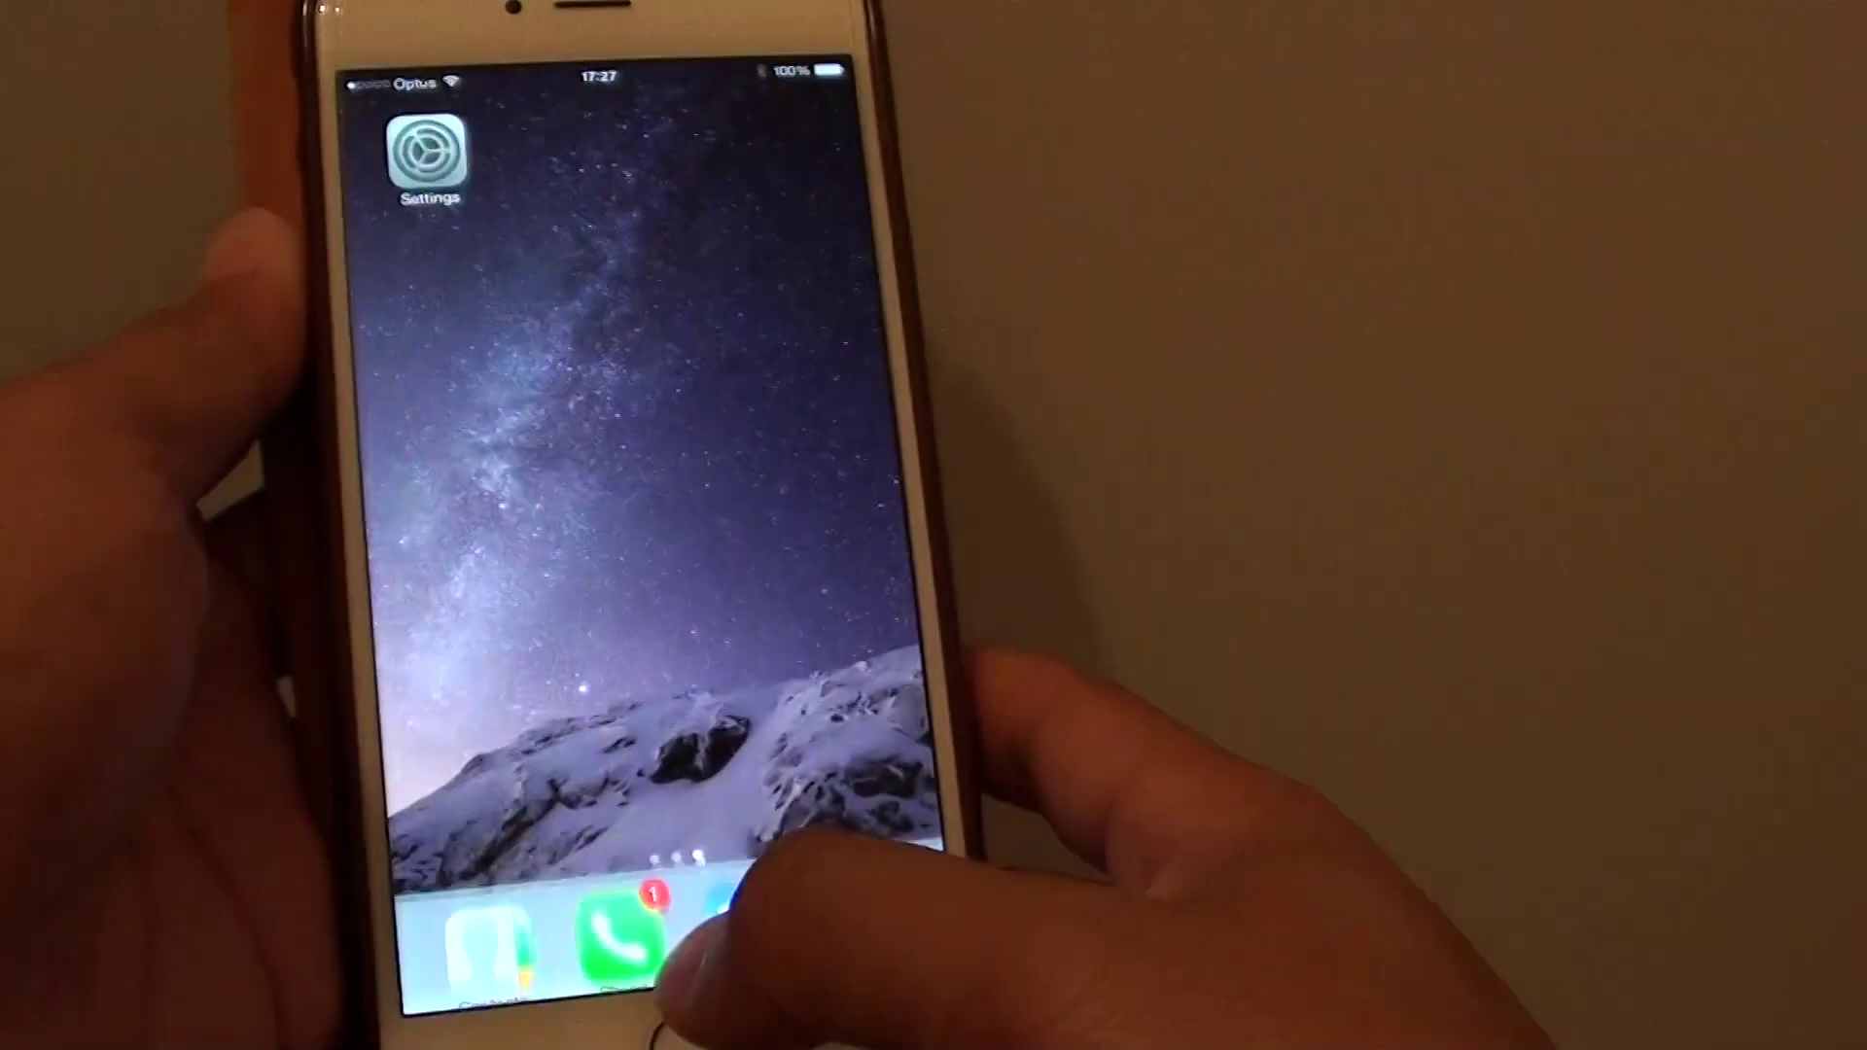
click(417, 186)
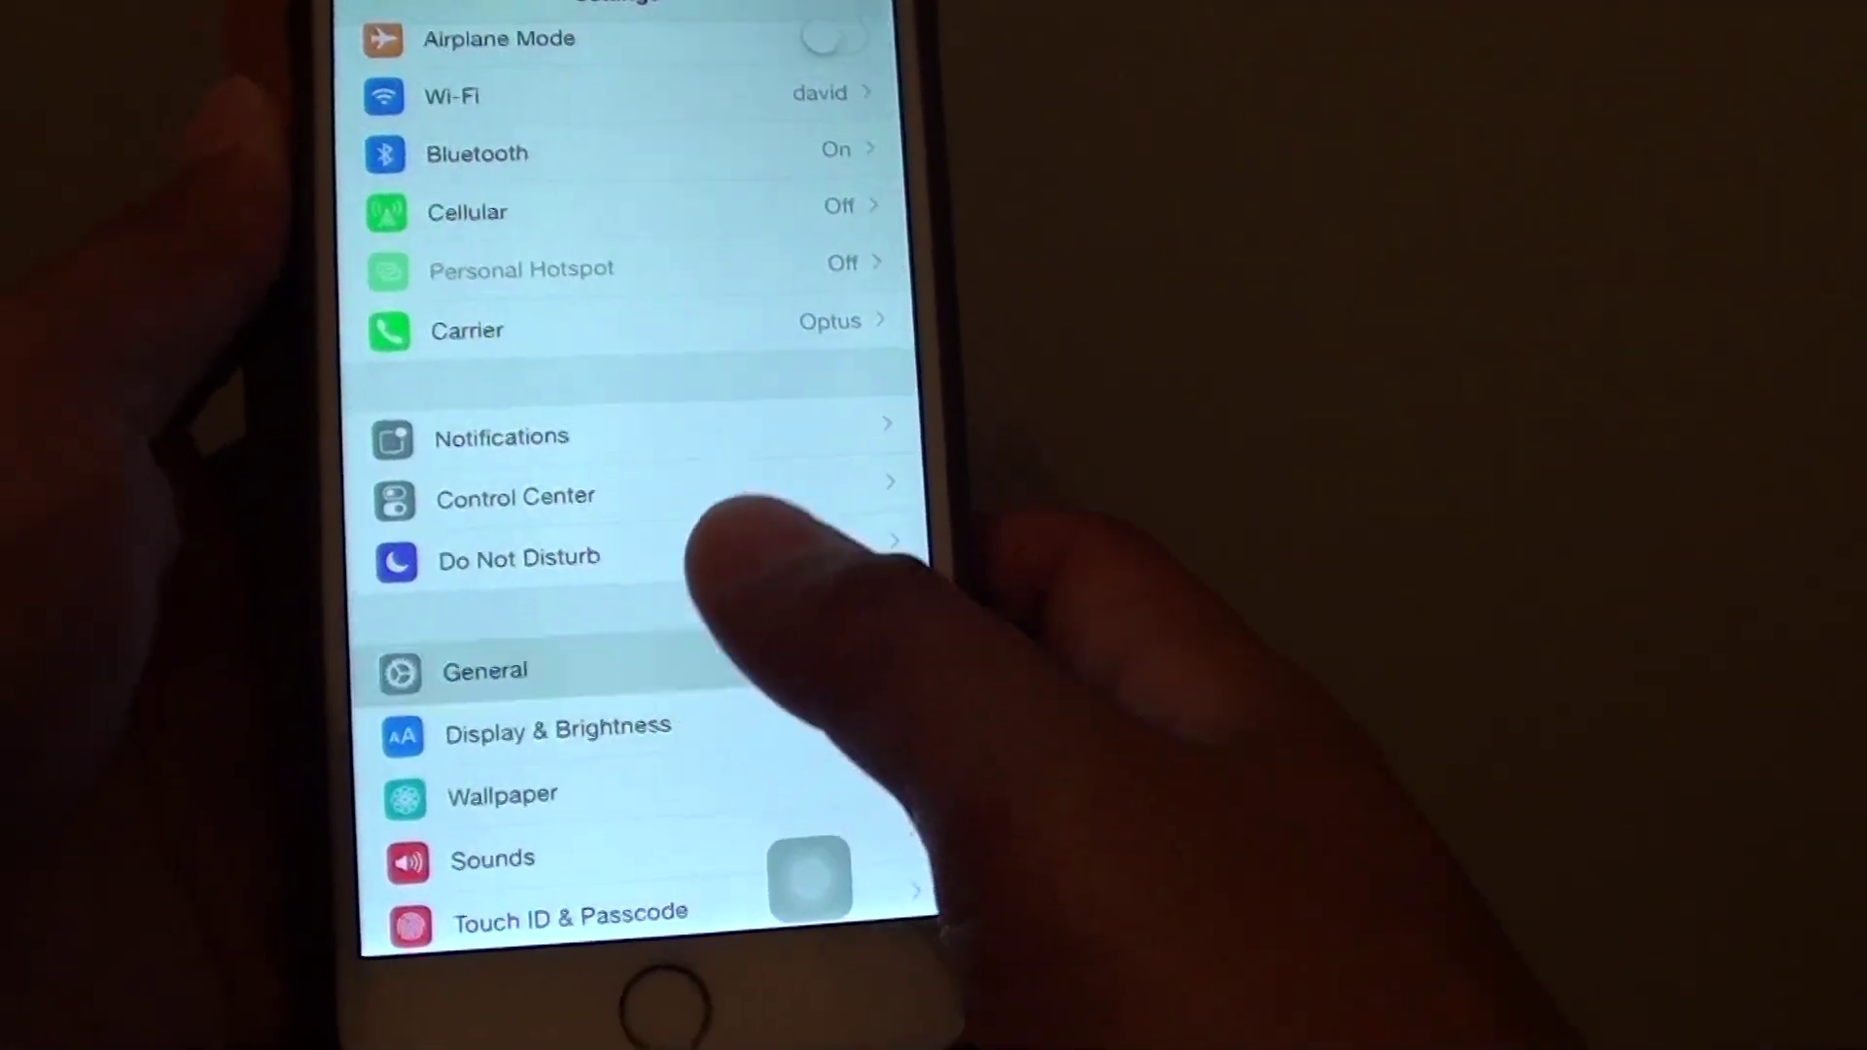
click(445, 843)
scroll(710, 480, down, 3)
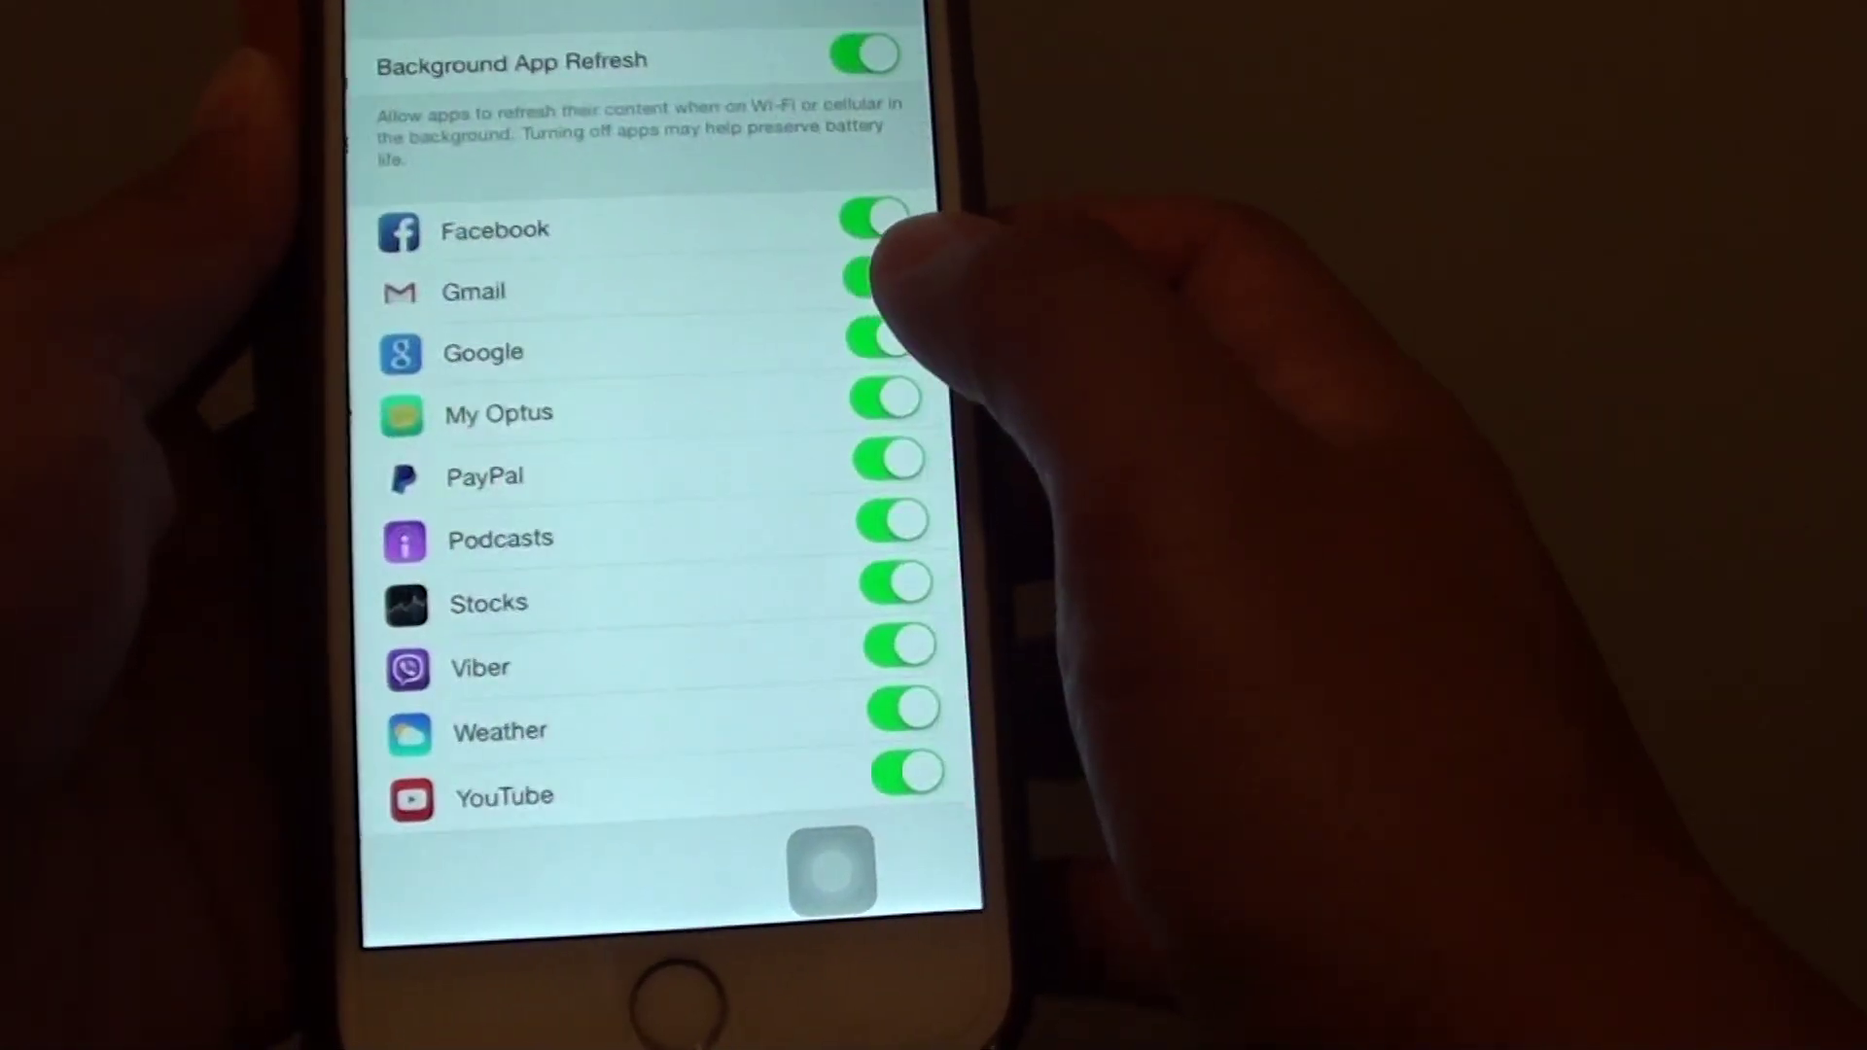
click(865, 54)
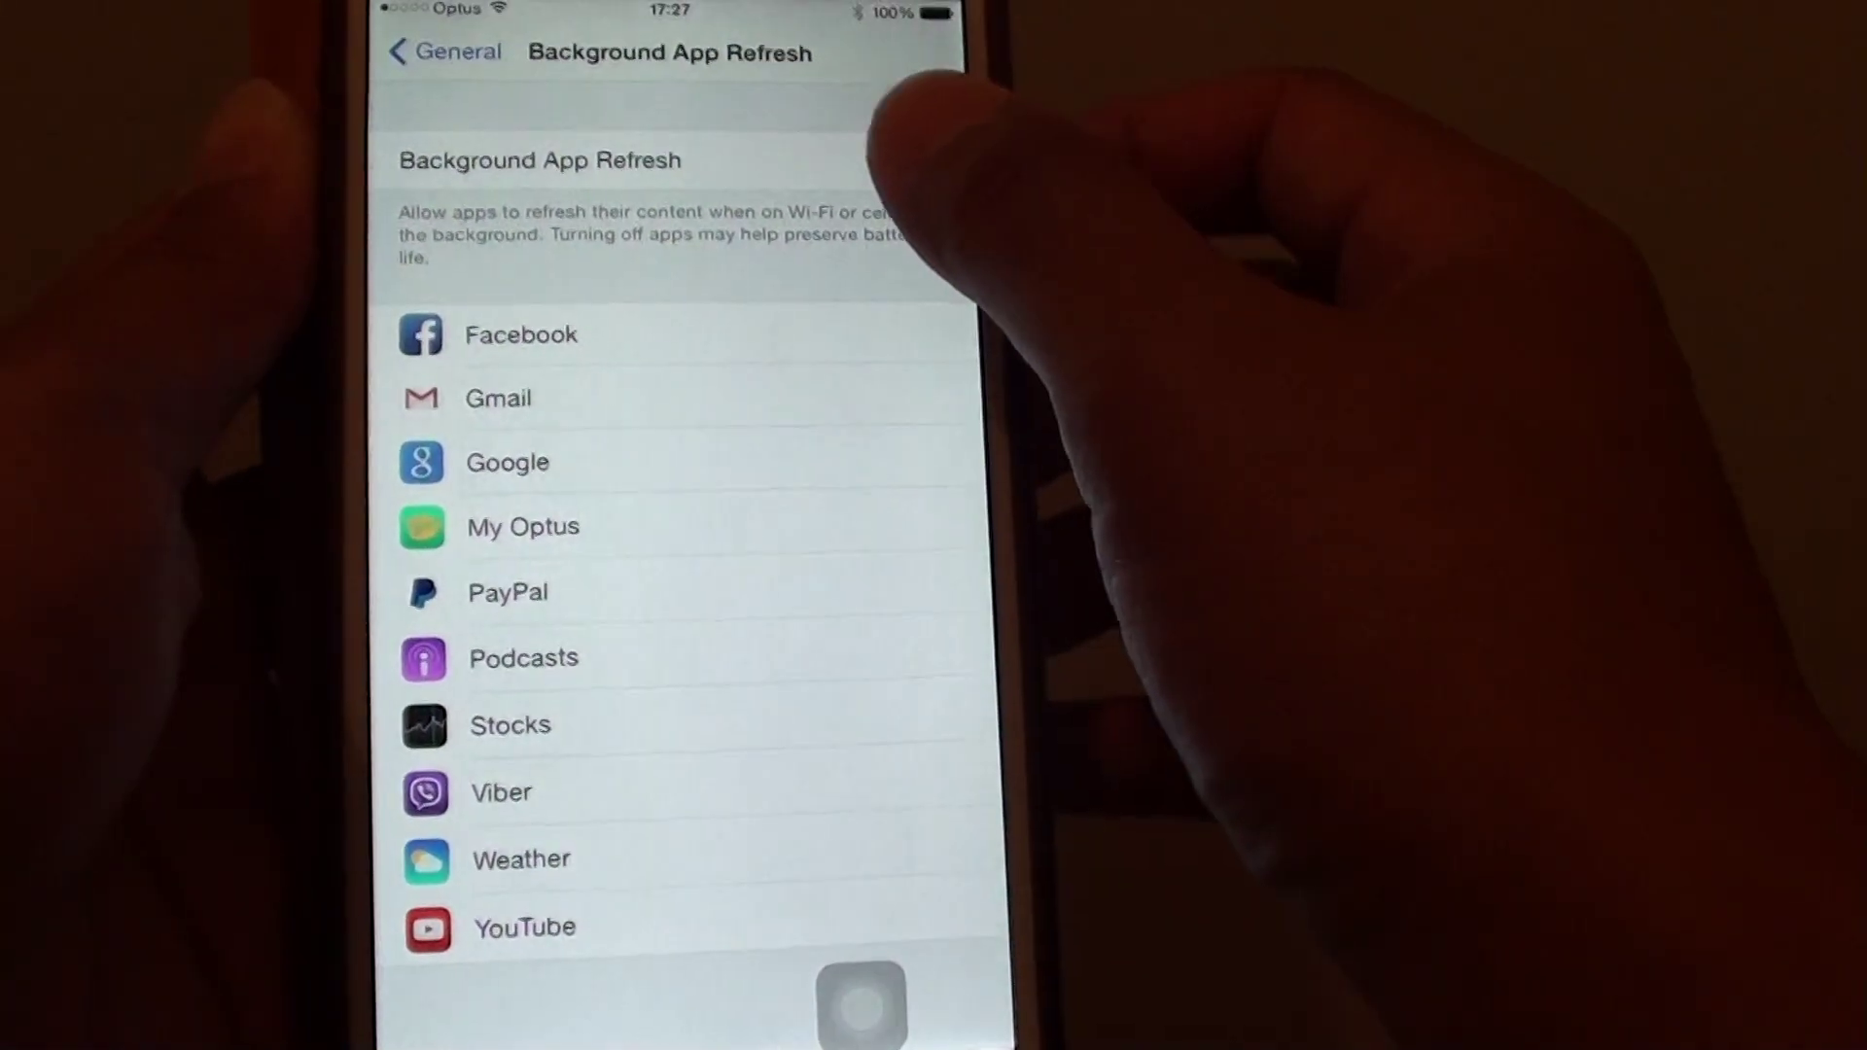
click(902, 156)
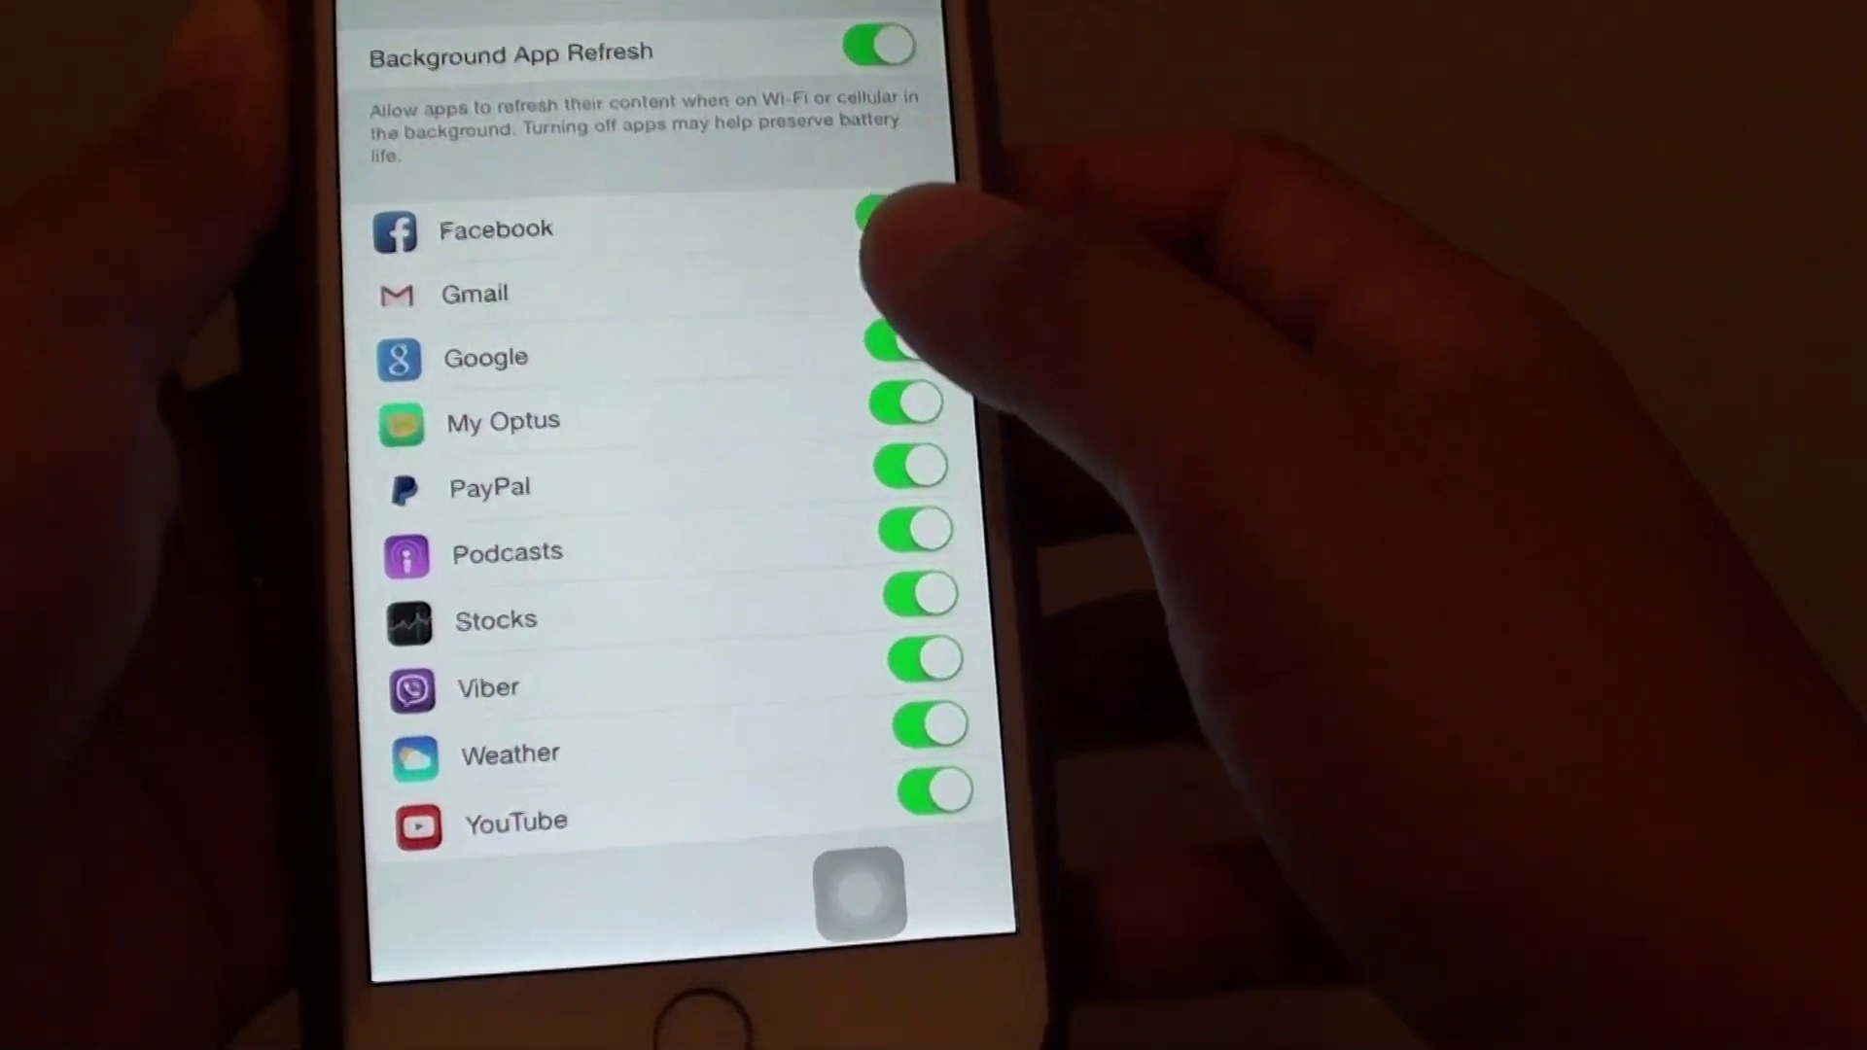
scroll(729, 380, up, 2)
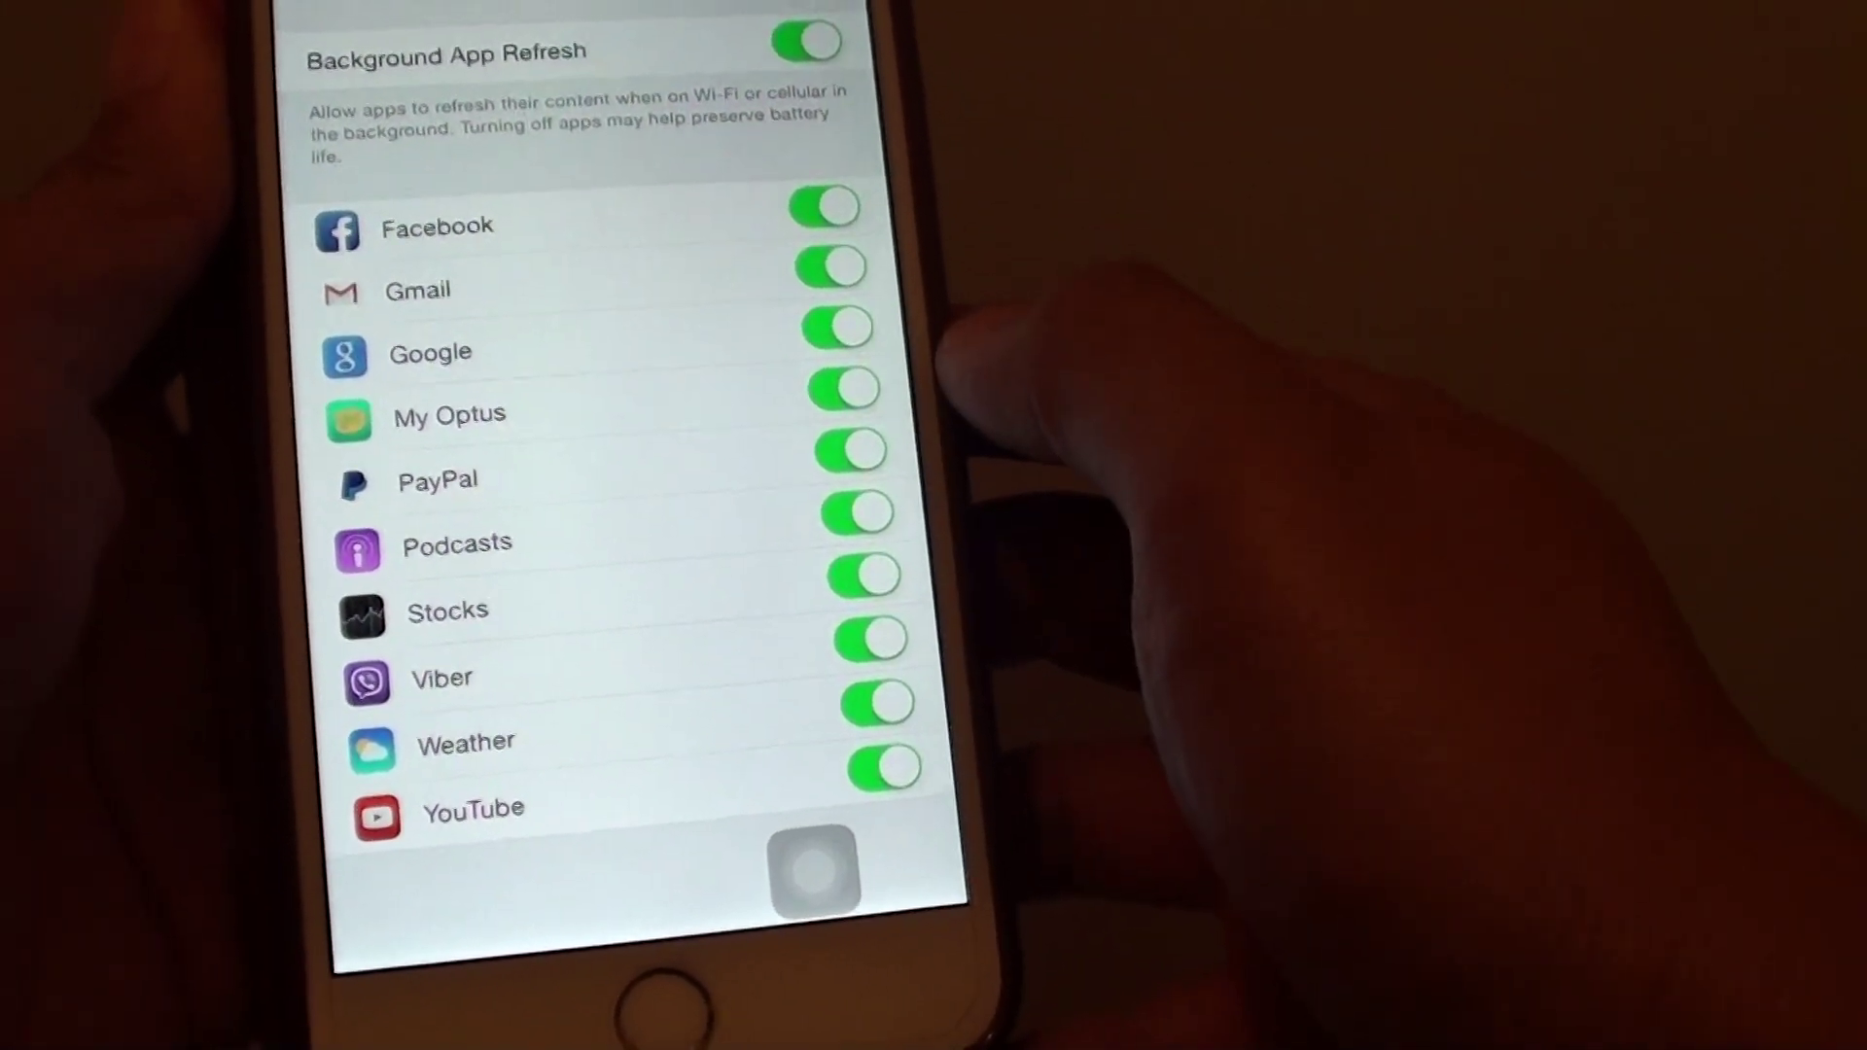
click(833, 403)
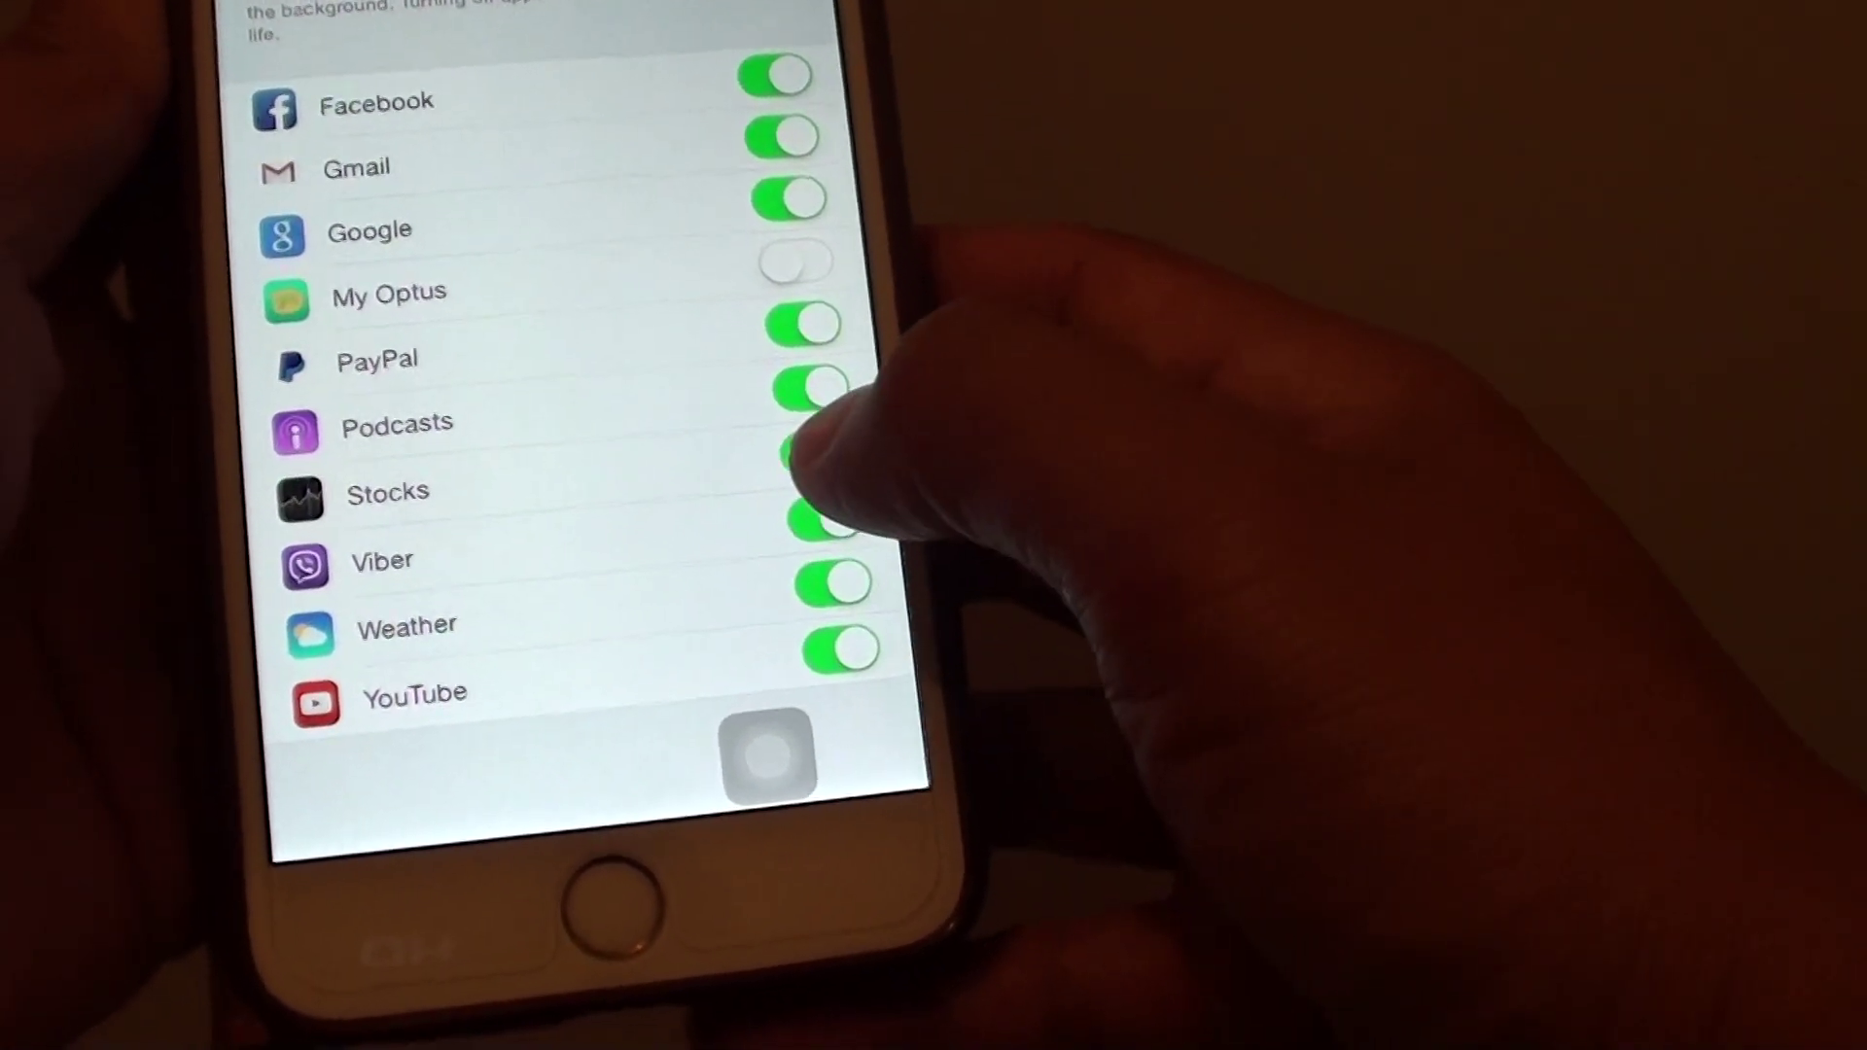
Turn off the Stocks and My Optus refresh switches, back out to Settings, then go home
click(811, 450)
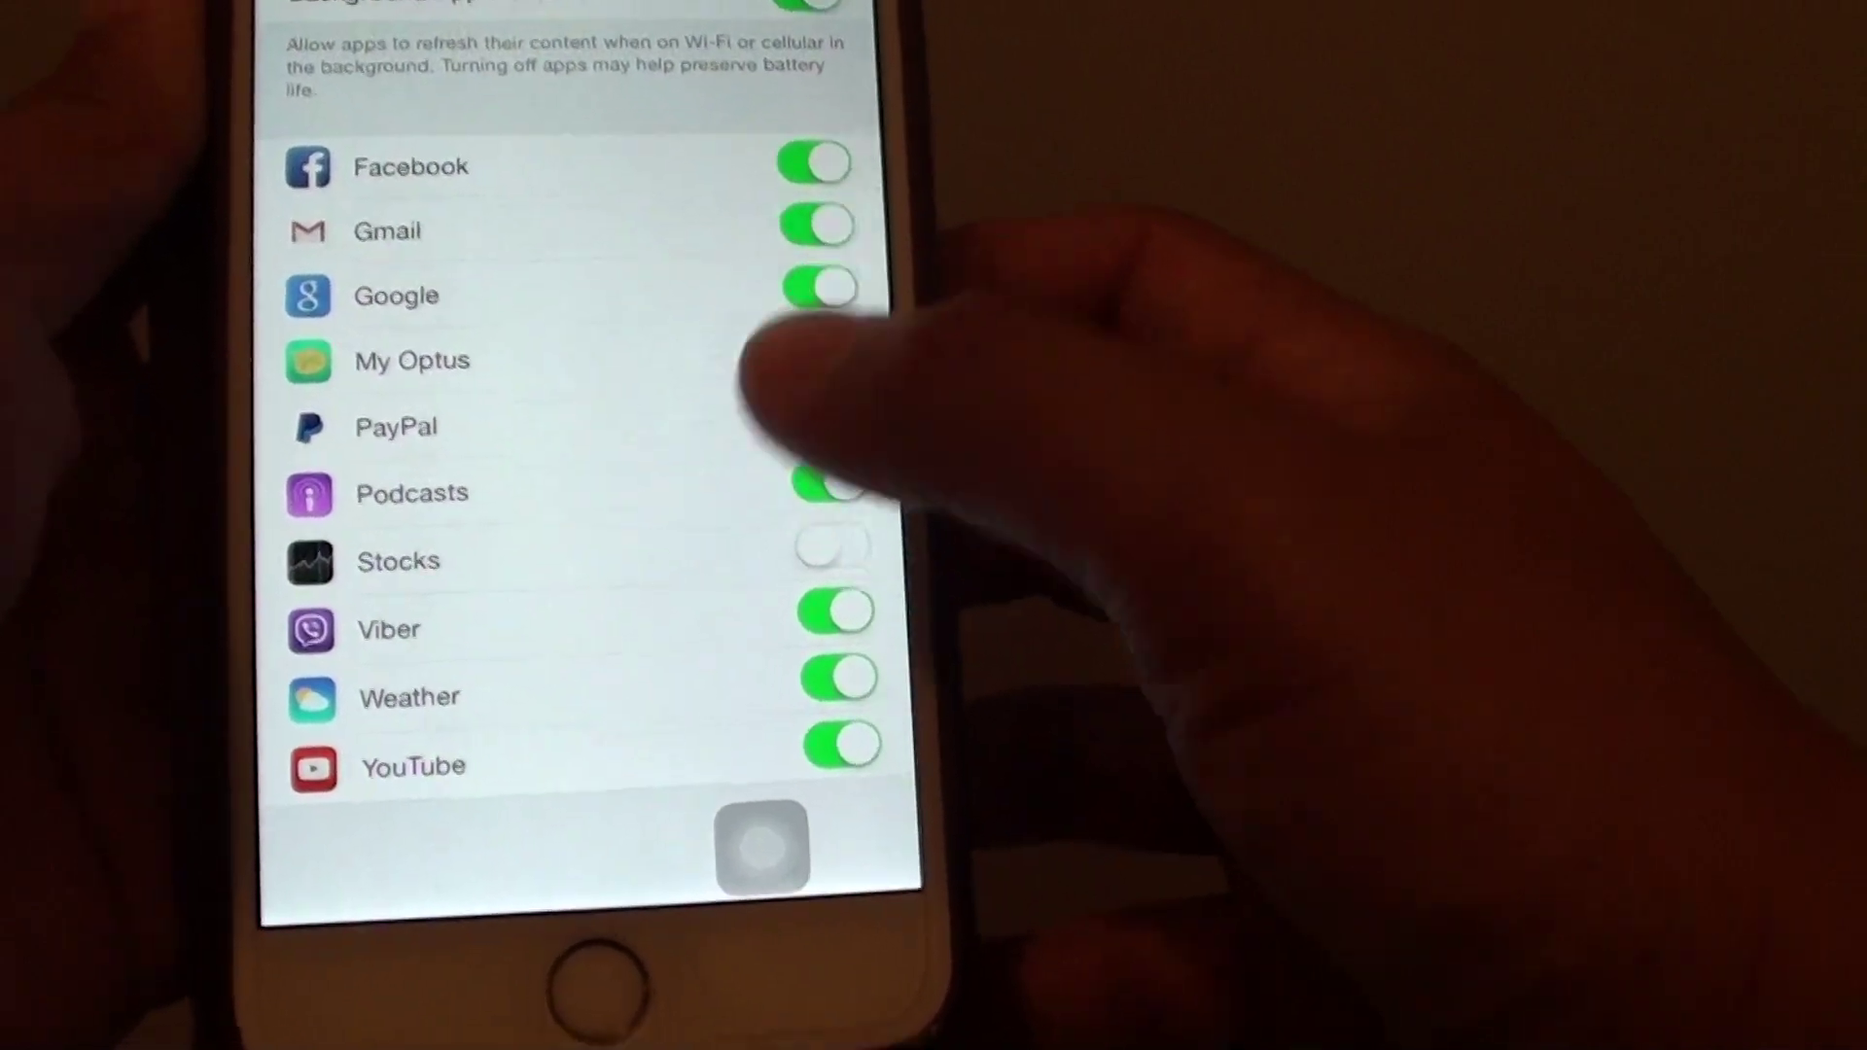
click(822, 399)
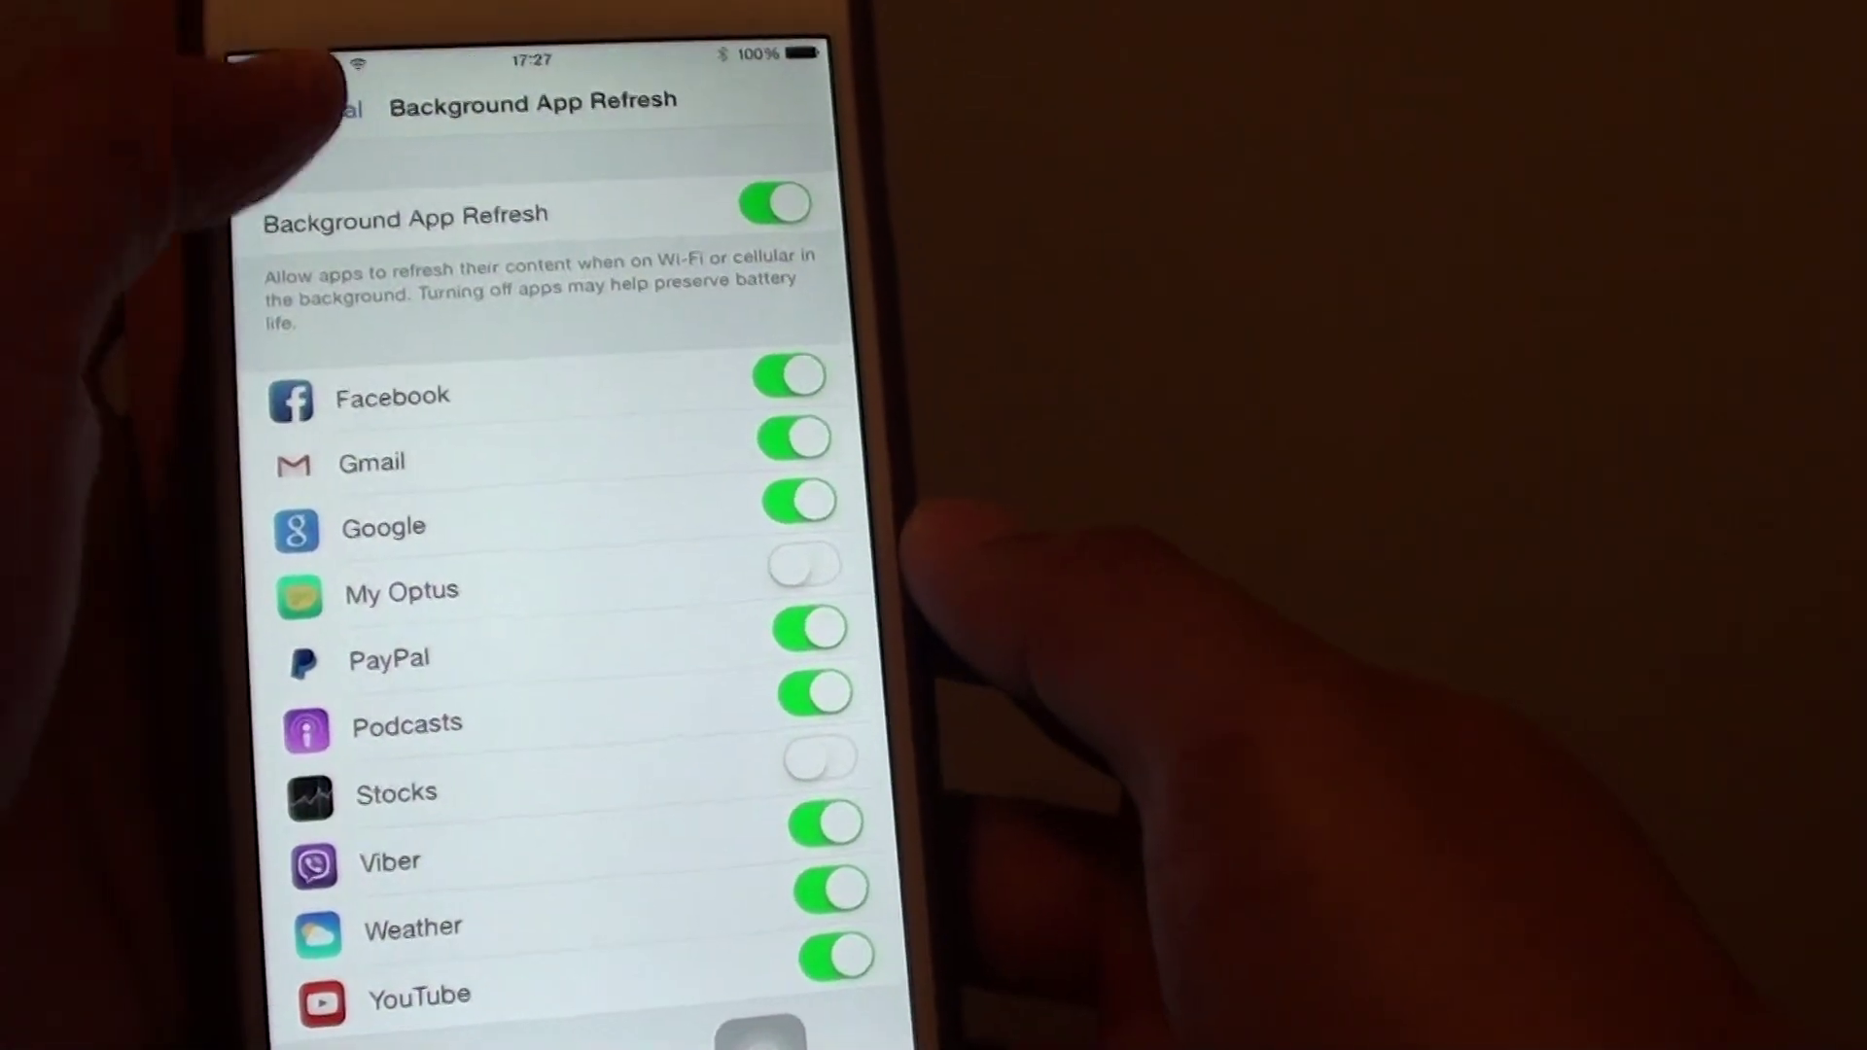
click(333, 92)
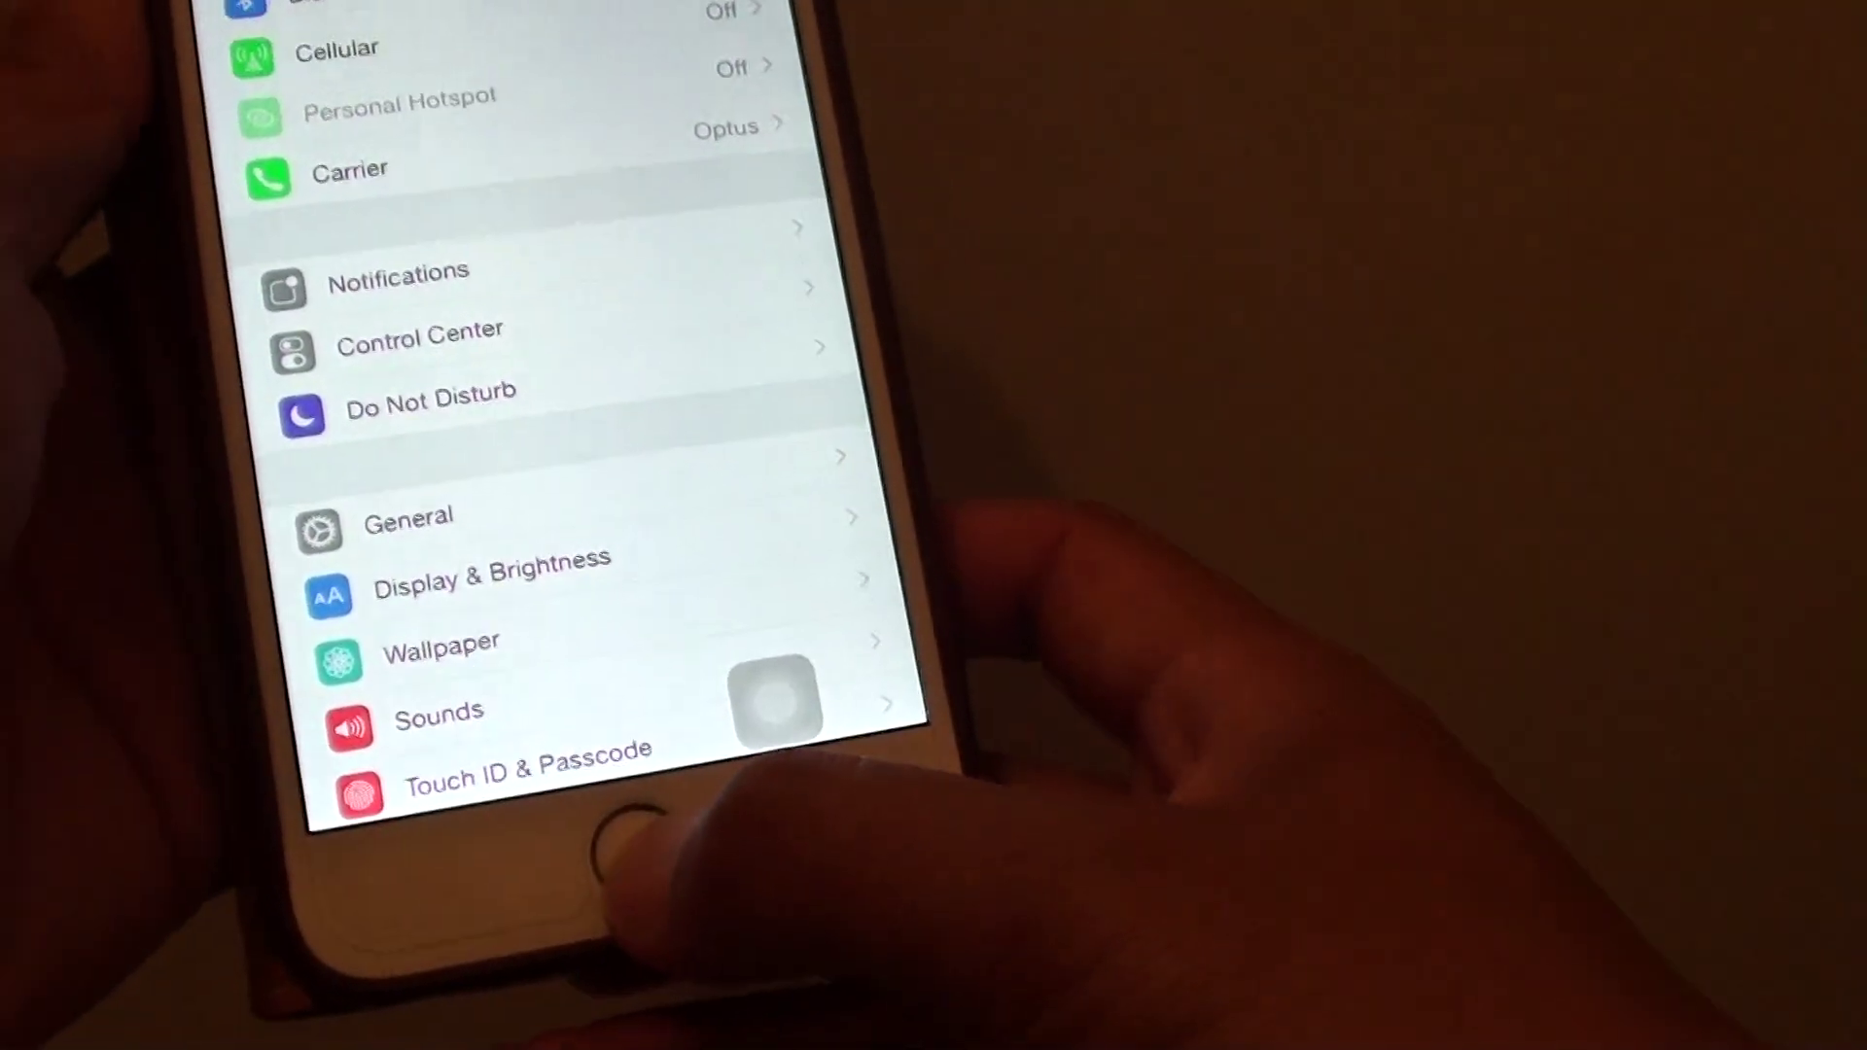
click(636, 848)
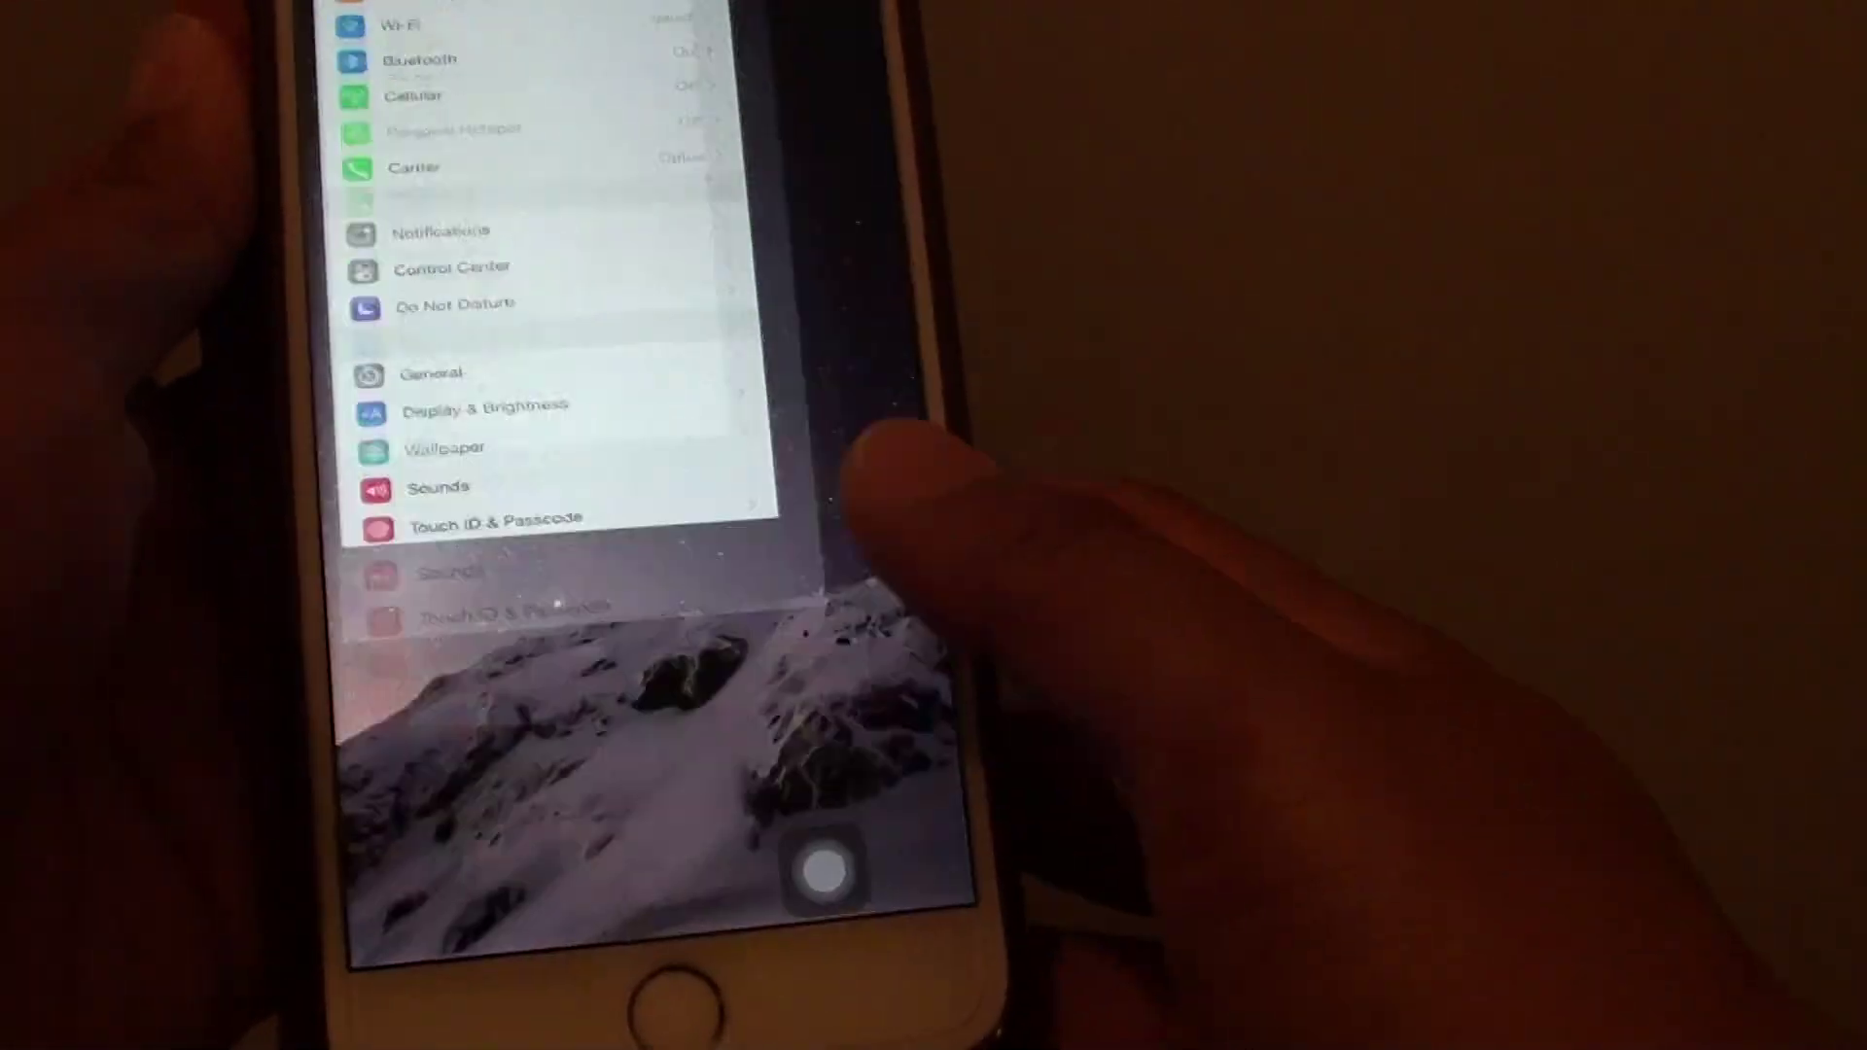